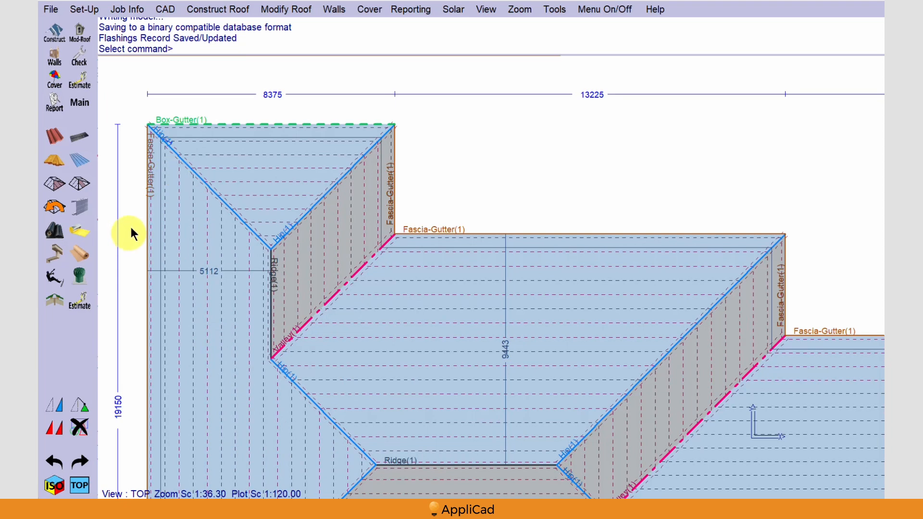
Generate the roof battens and trim with the current flashing selections, review the cutting list's accessories, and accept the summary
left_click(86, 205)
left_click(407, 263)
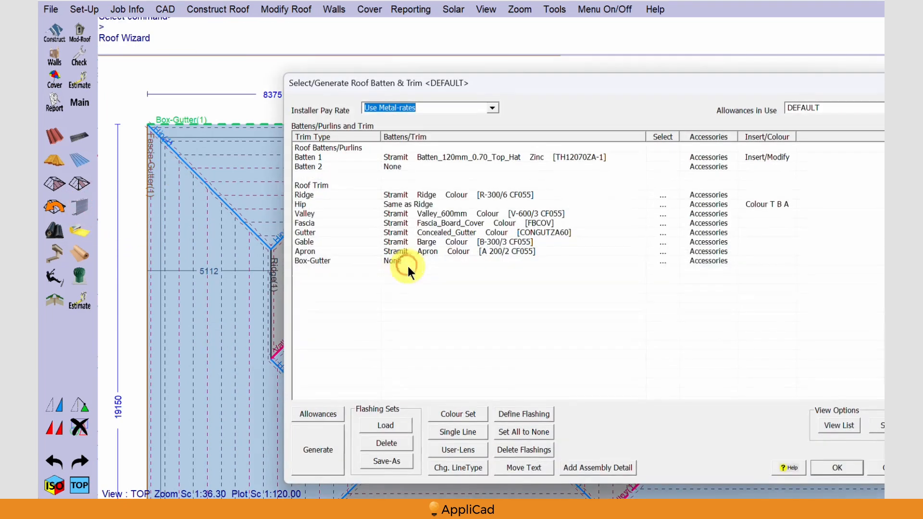
left_click(320, 447)
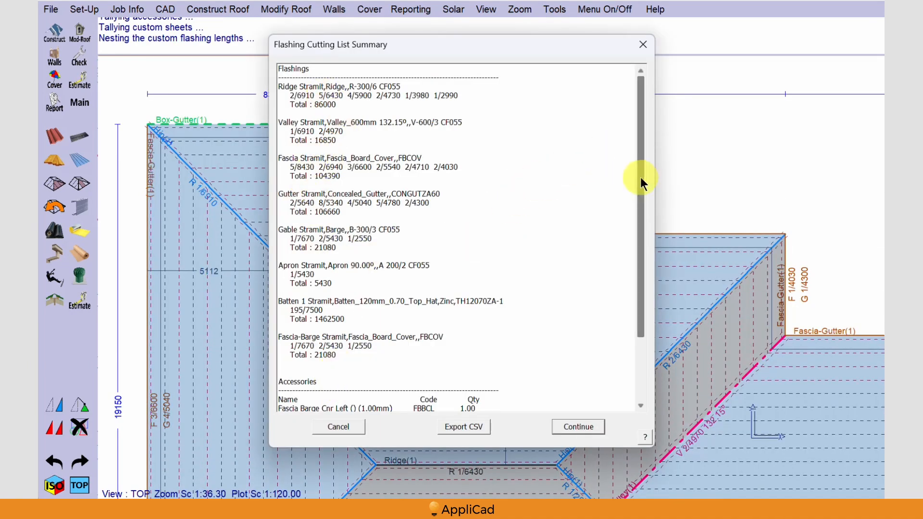
left_click_drag(640, 177, 639, 318)
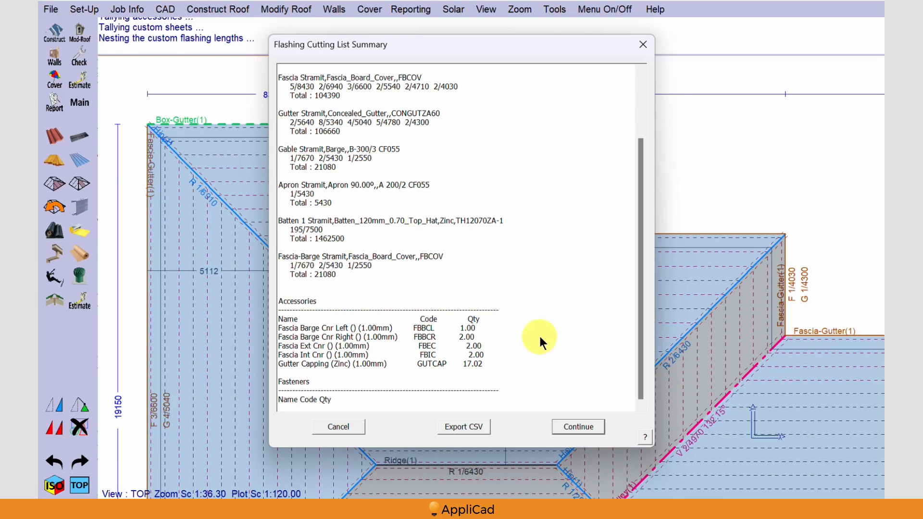
left_click(572, 422)
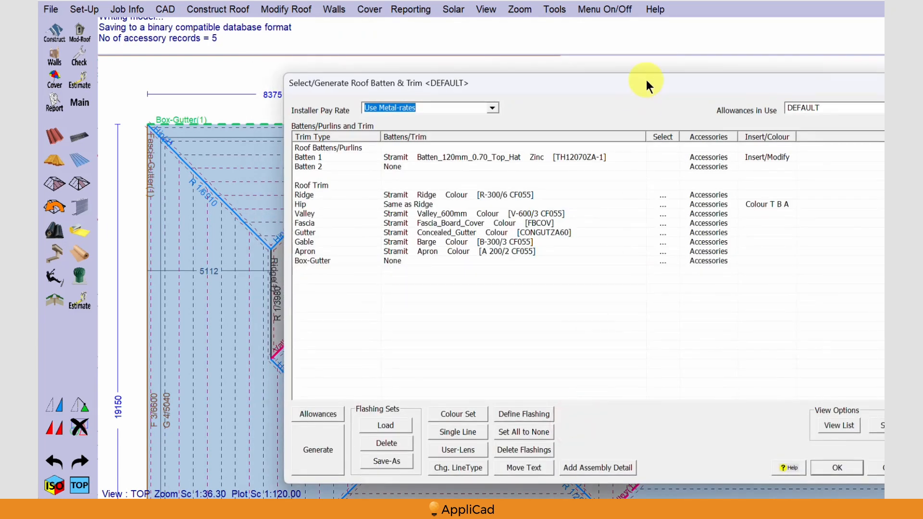
left_click_drag(646, 79, 530, 68)
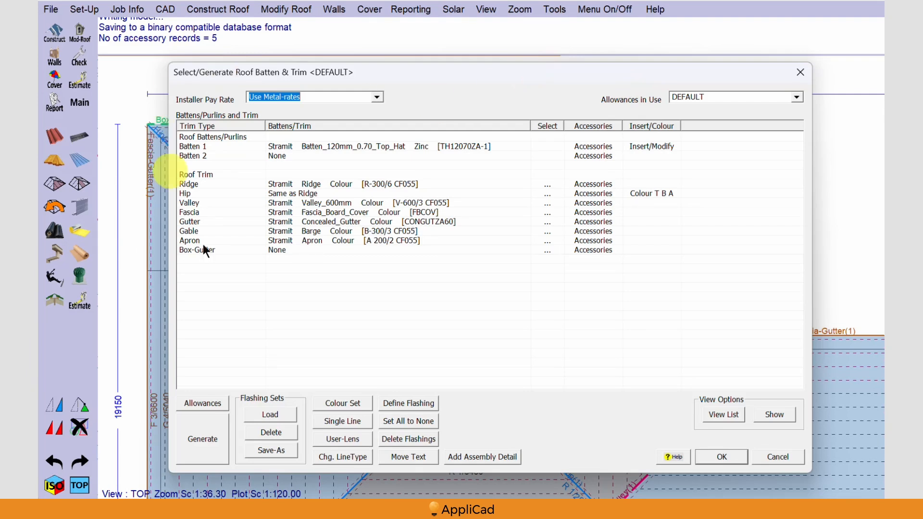
left_click(771, 458)
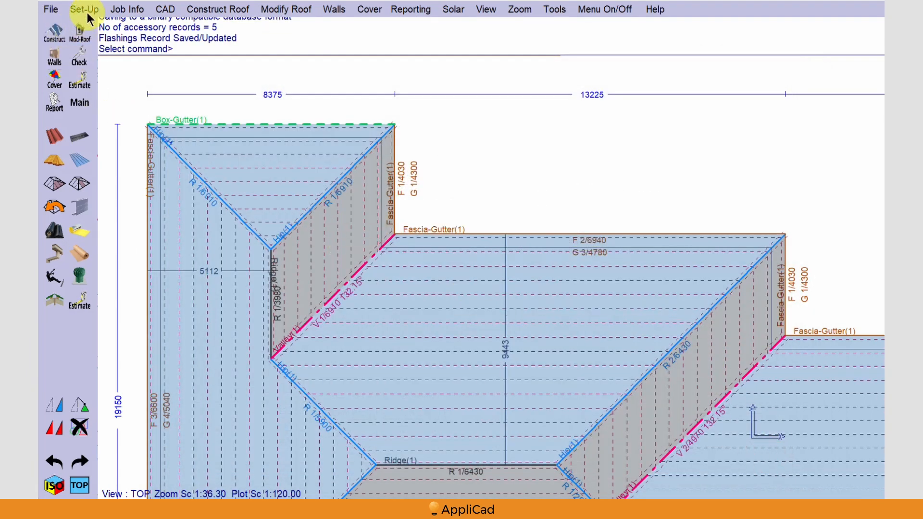
Open the flashing definitions and load the Stramit Fascia_Board_Cover record (FBCOV) from the Fascia Flashings
left_click(80, 102)
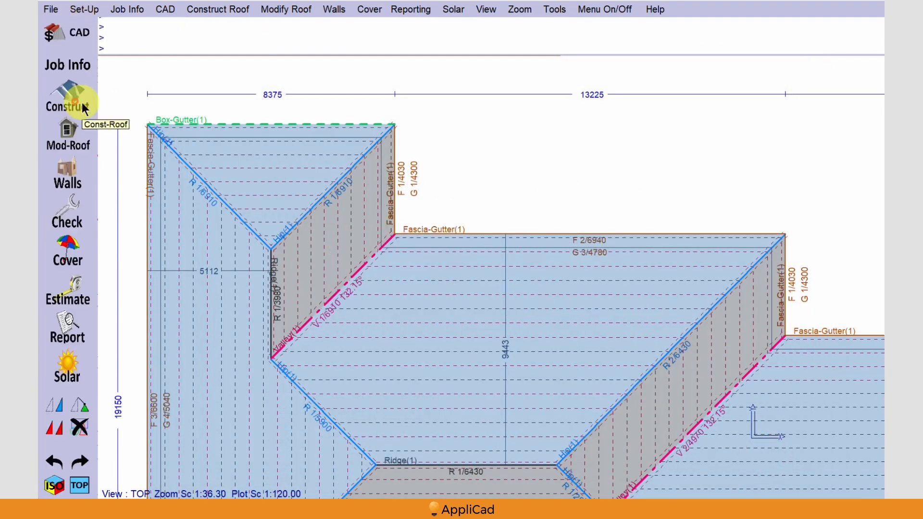
left_click(51, 30)
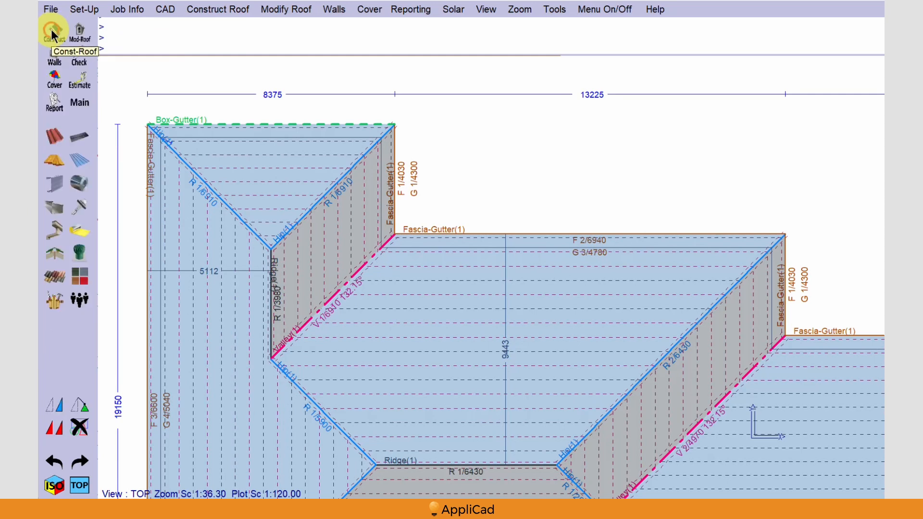
left_click(86, 11)
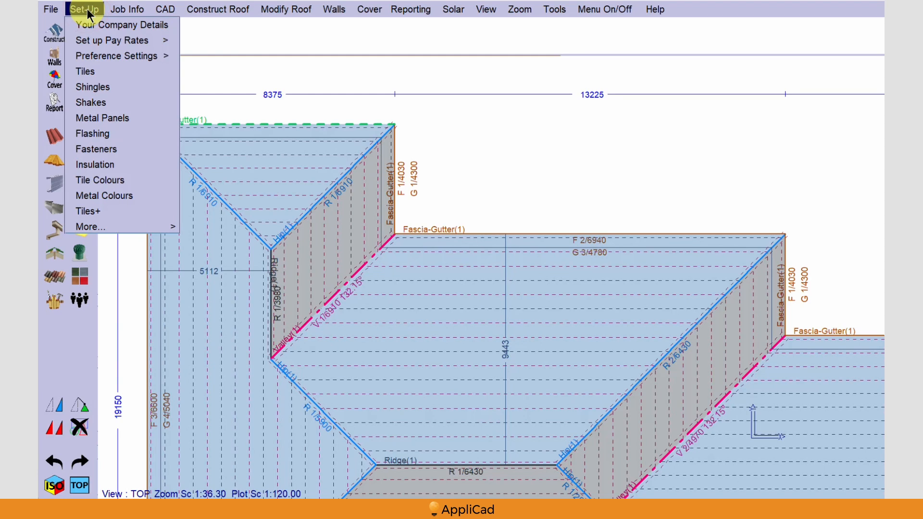
left_click(113, 136)
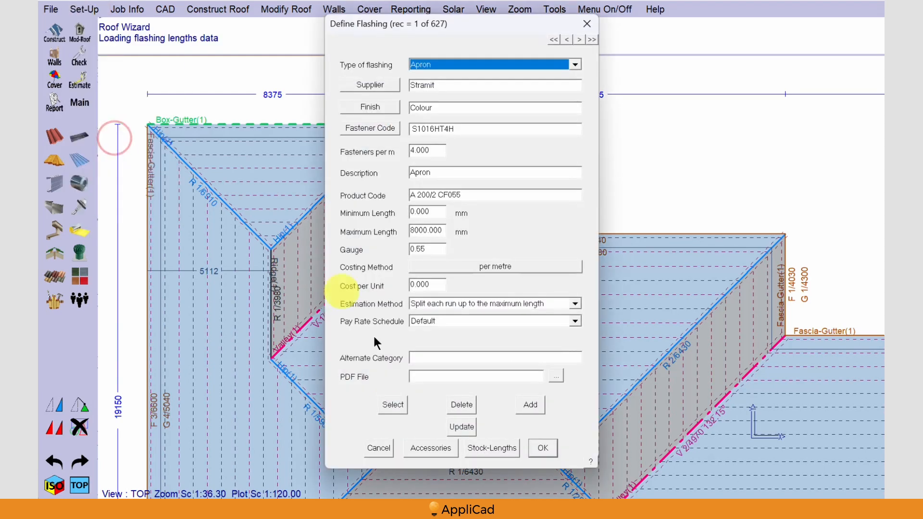
left_click(381, 416)
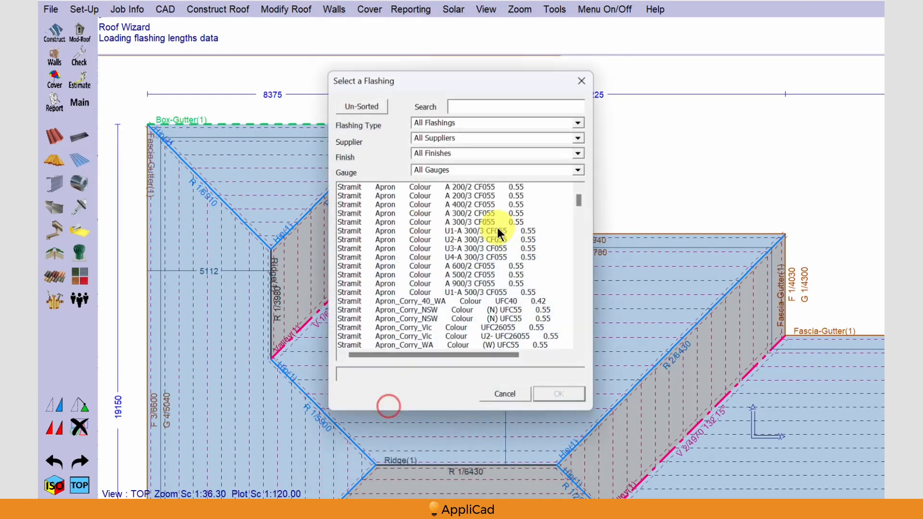
left_click(581, 120)
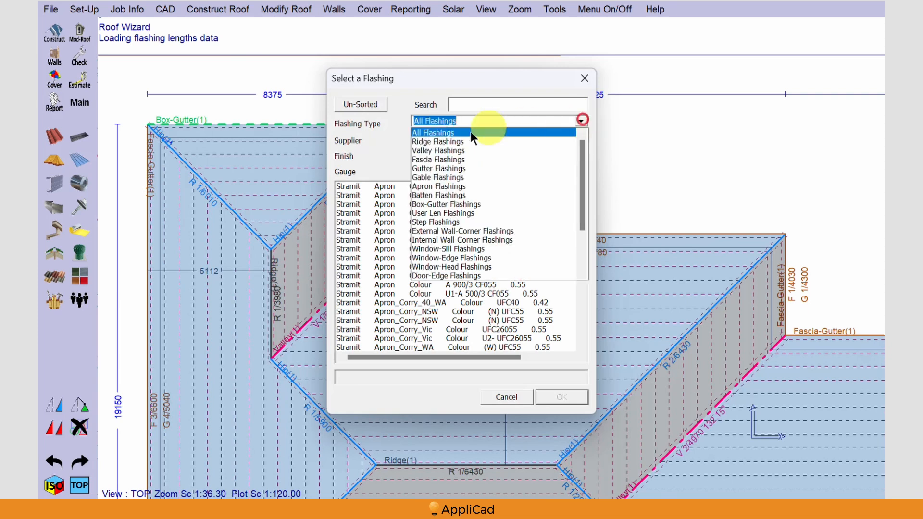
left_click(438, 161)
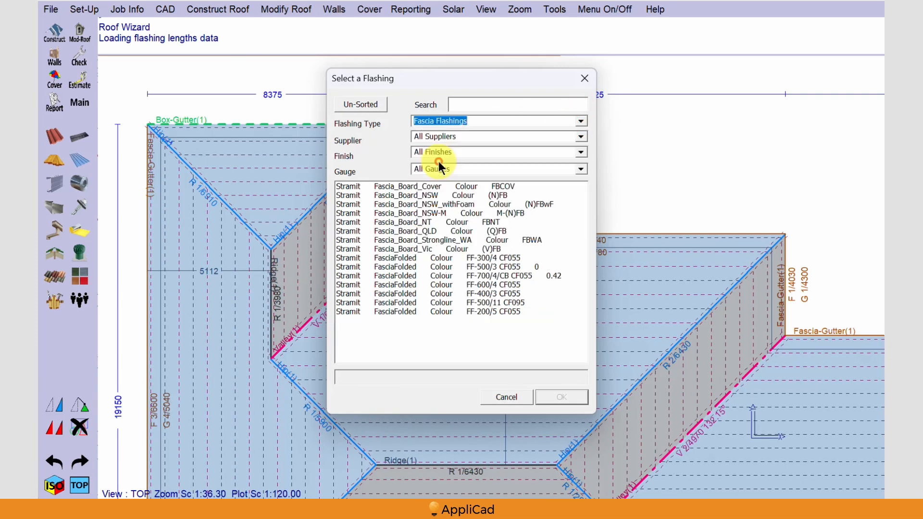
left_click(393, 187)
left_click(555, 396)
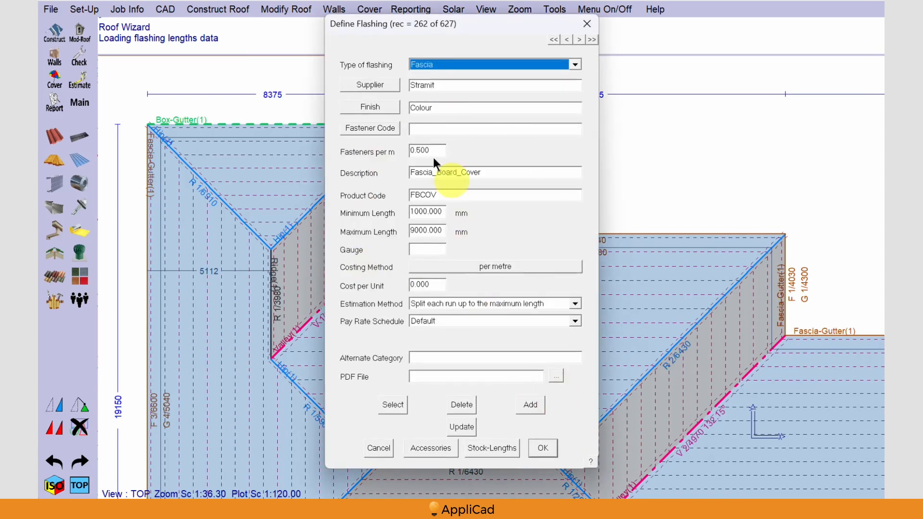
In the flashing's accessories for fascia with gutter, add Gutter Clip with product code GClp and supplier Stramit
left_click(431, 448)
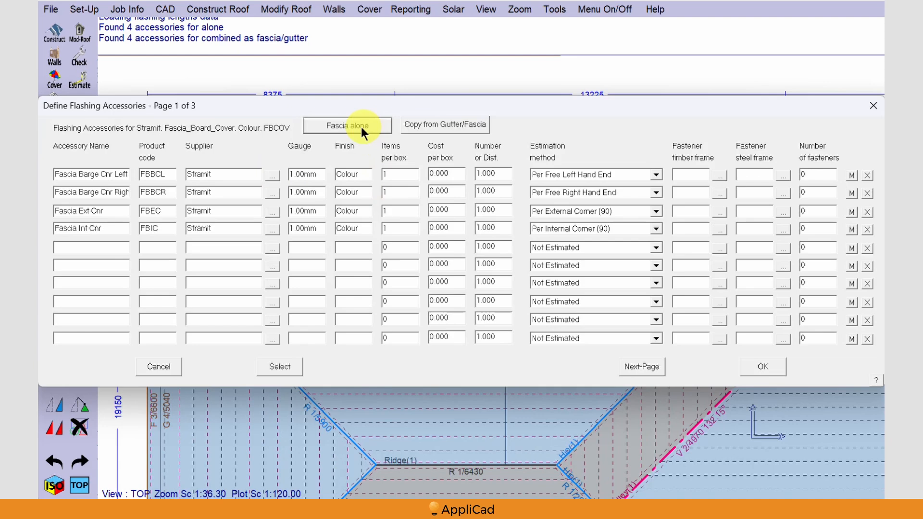
left_click(346, 125)
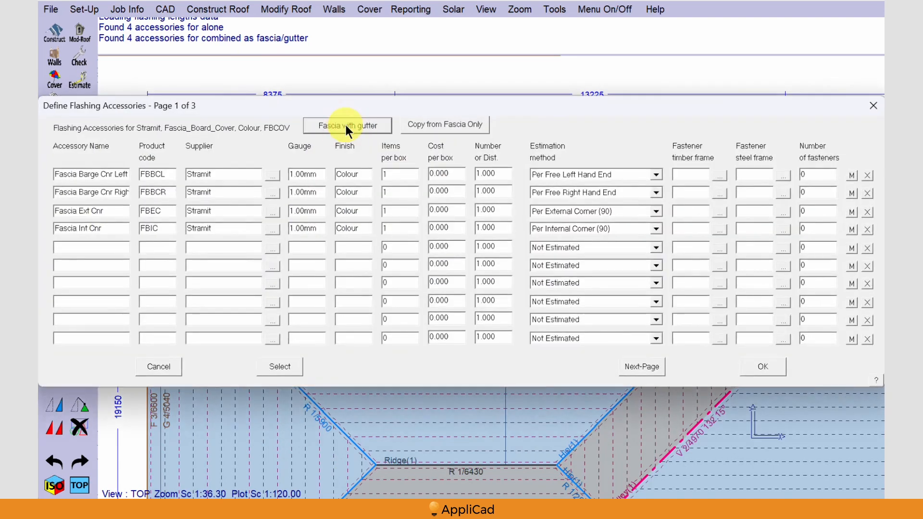
left_click(95, 250)
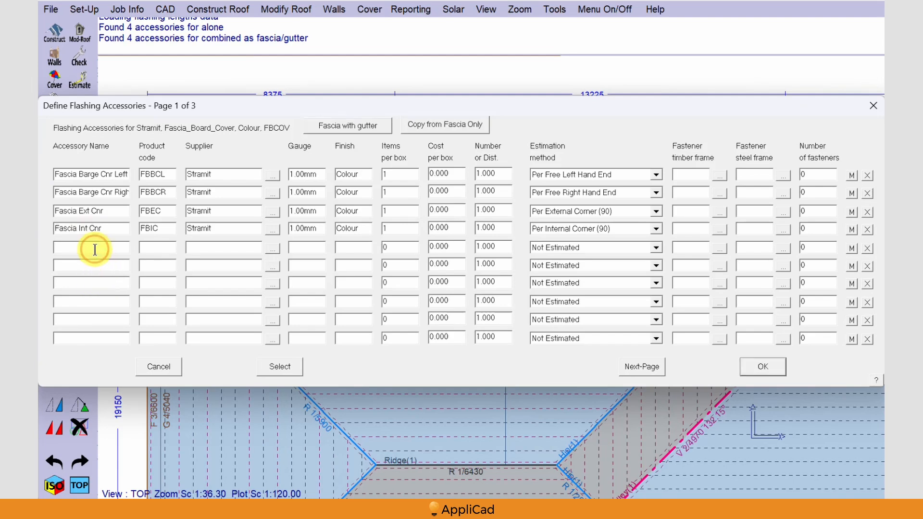
type("Gutter Clip")
left_click(159, 243)
type("GC")
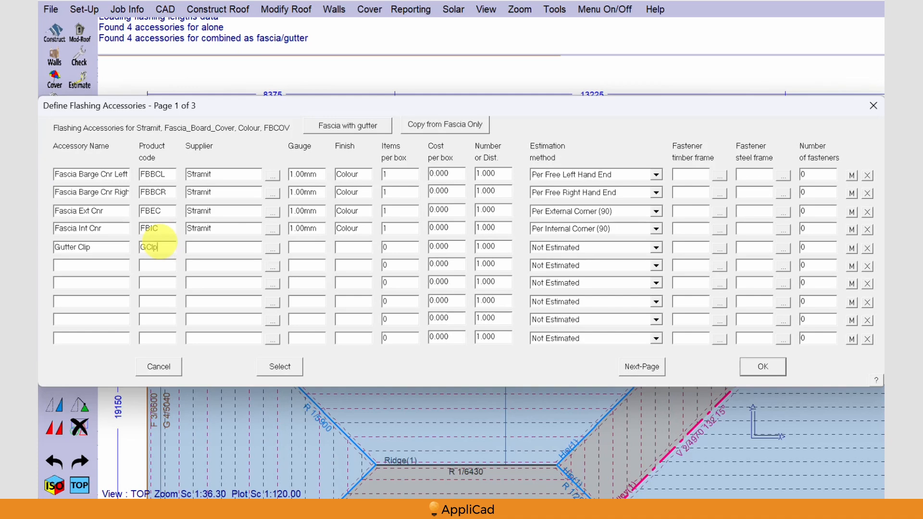
type("lp")
left_click(219, 248)
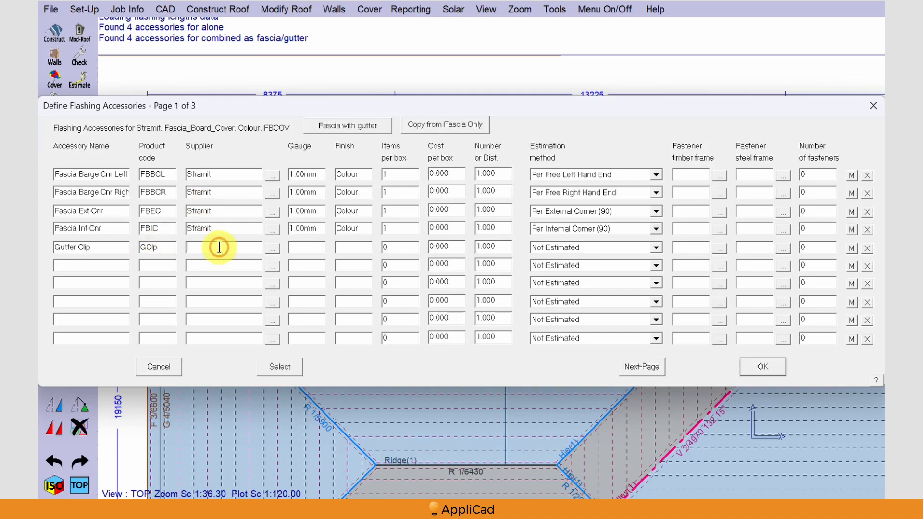
type("Stramit")
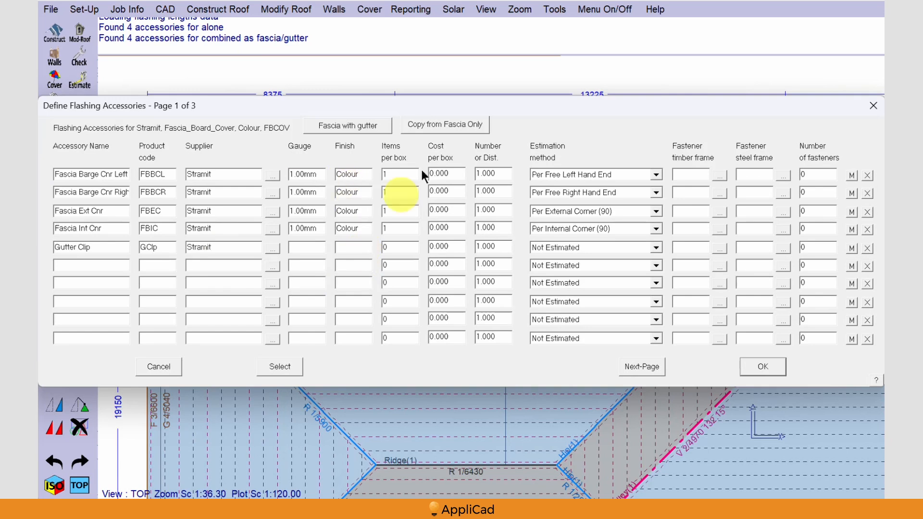
Set the Gutter Clip's distance to 600 mm and its estimation method to Spacing along Flashing (nett)
double_click(497, 247)
type("600")
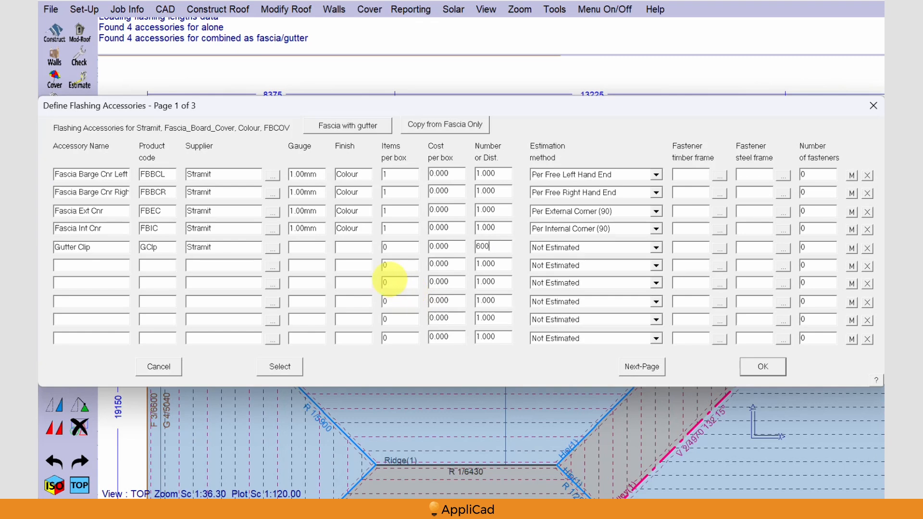
left_click(656, 247)
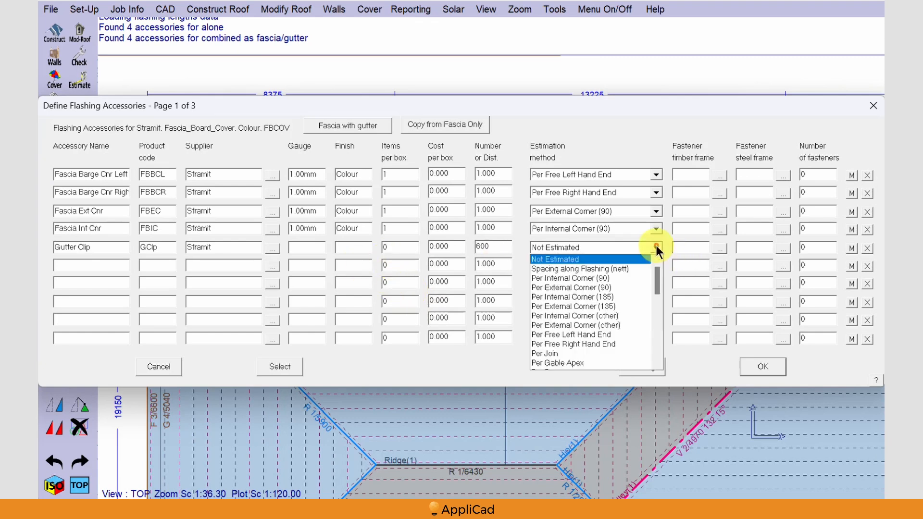
left_click(609, 269)
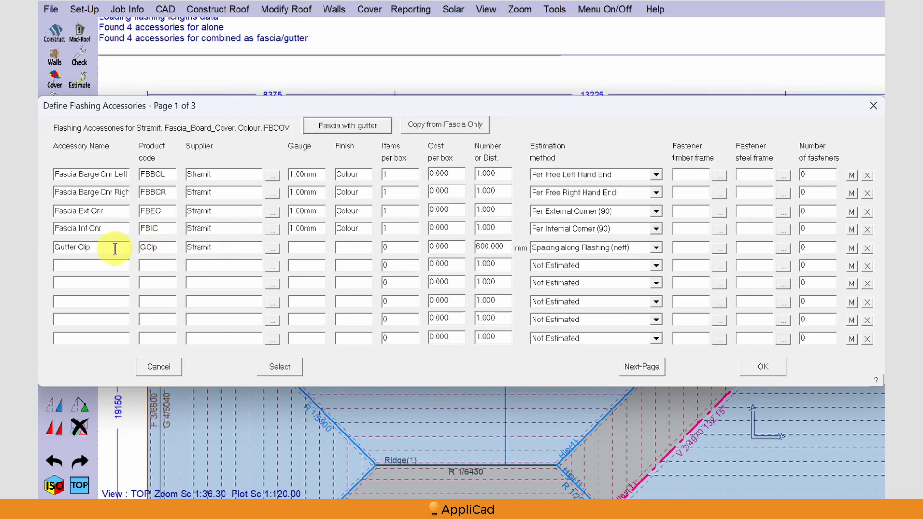
Save the accessory list and update the Fascia_Board_Cover flashing definition
left_click(761, 367)
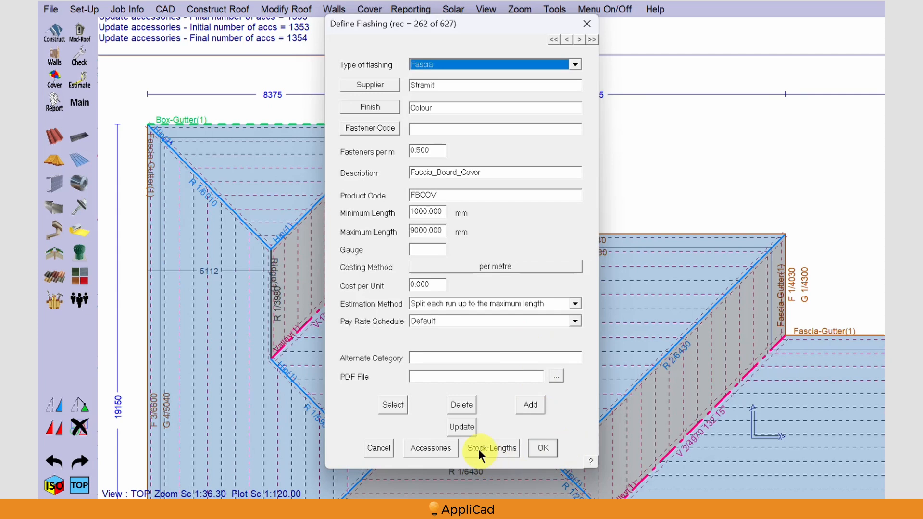
left_click(461, 426)
left_click(550, 446)
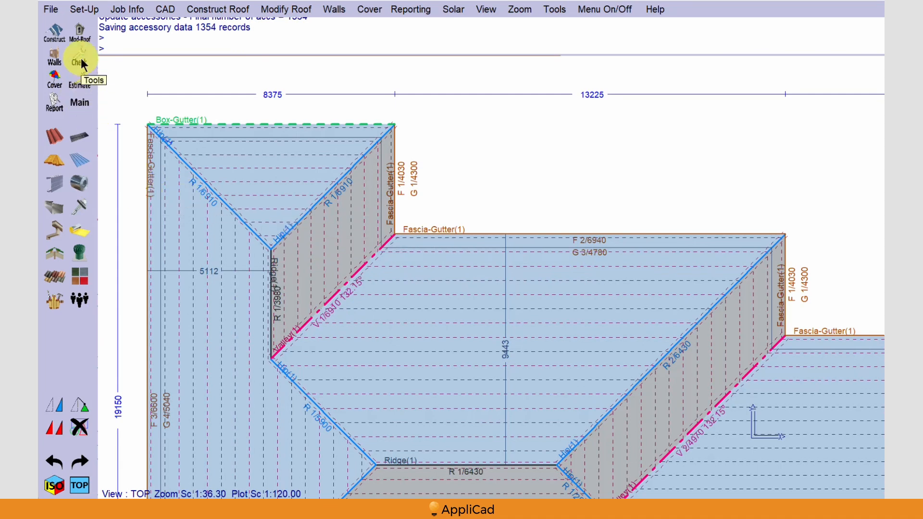
Reopen the roof batten and trim selection, updating the job with the changed flashing definitions
left_click(55, 82)
left_click(78, 207)
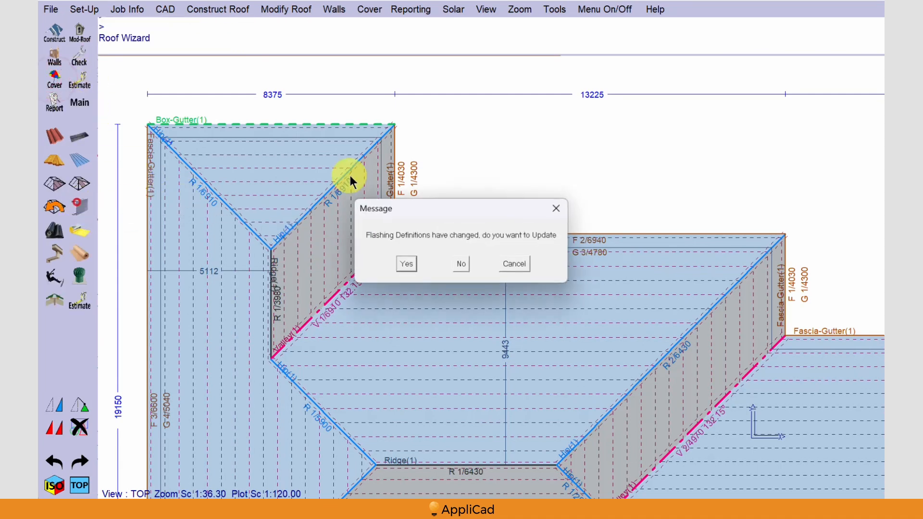
left_click(408, 268)
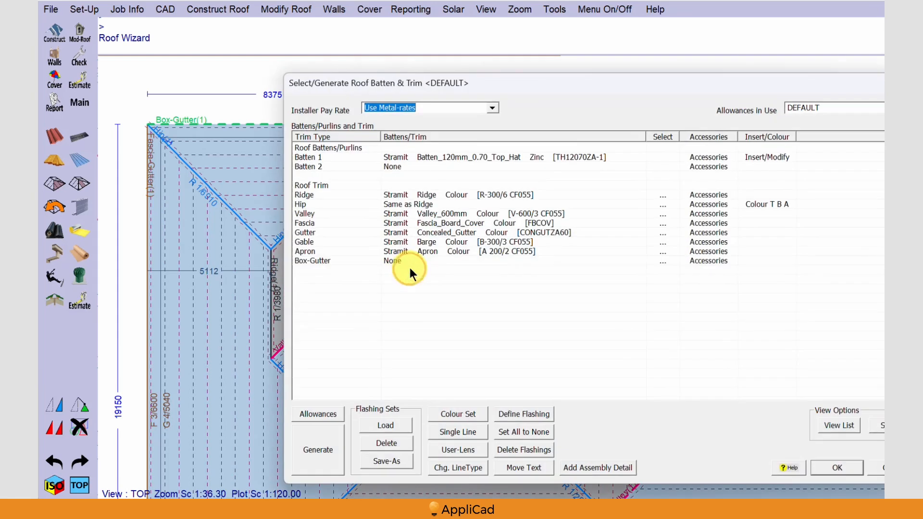
Reselect Stramit Fascia_Board_Cover [FBCOV] as the fascia trim and set its colour to Quartz
left_click(432, 221)
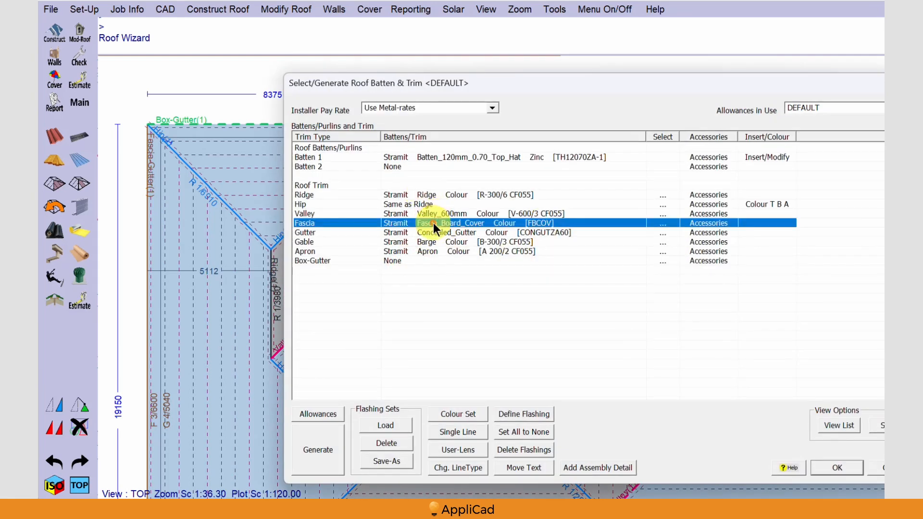
left_click(472, 223)
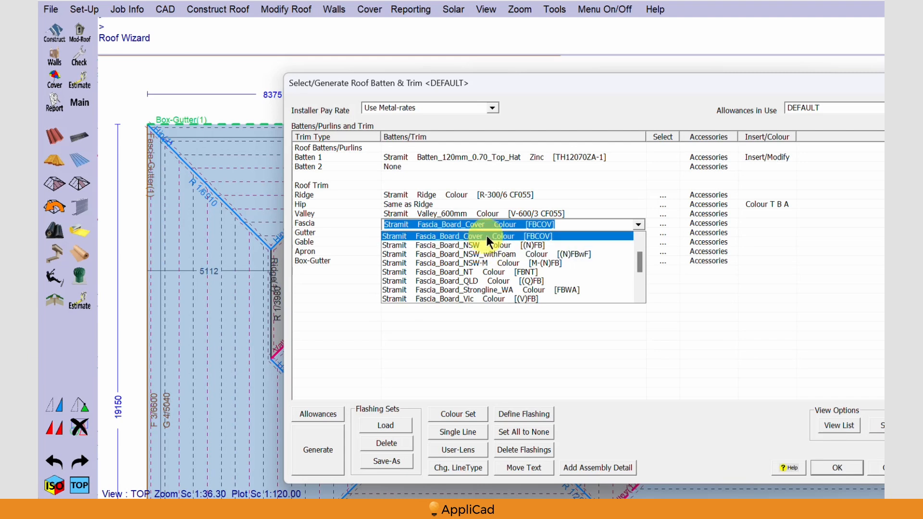
scroll(486, 235, "up", 1)
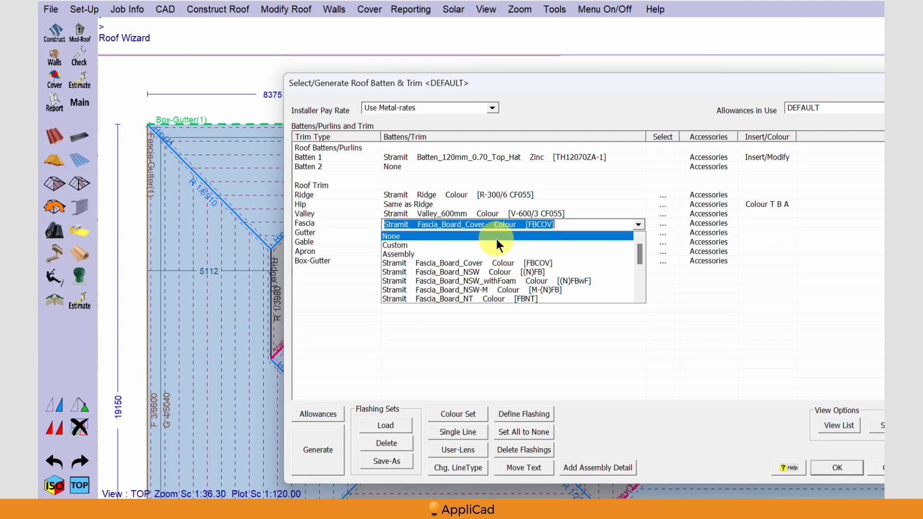
left_click(466, 264)
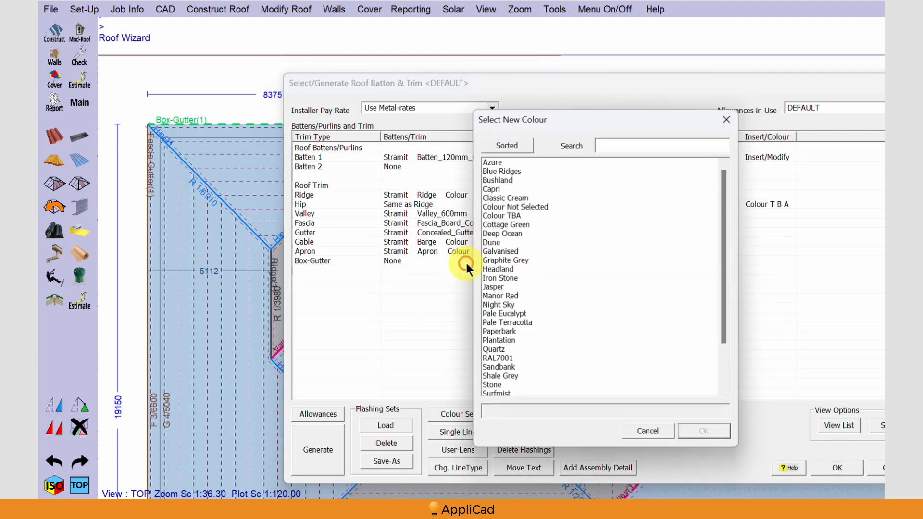
left_click(492, 350)
left_click(705, 431)
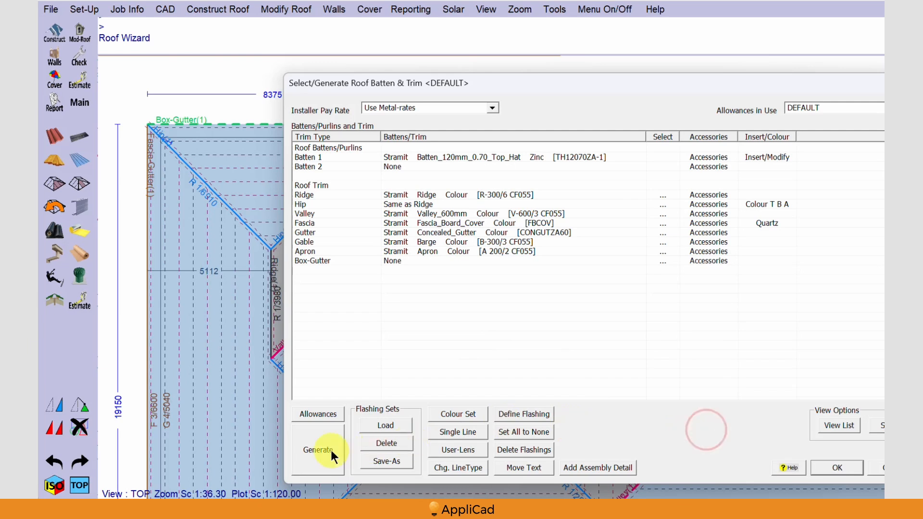
Regenerate the roof battens and trim, check the Gutter Clip in the cutting list's accessories, and accept the summary
left_click(314, 450)
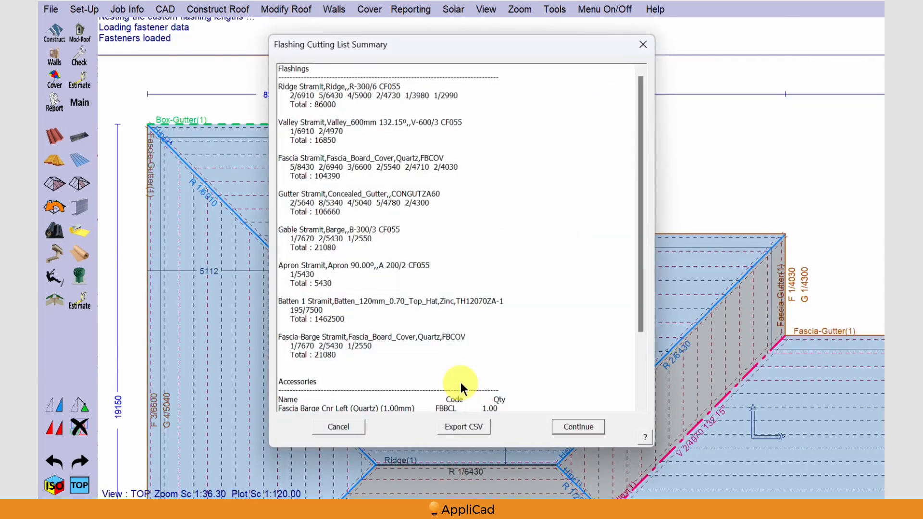
left_click_drag(642, 159, 641, 207)
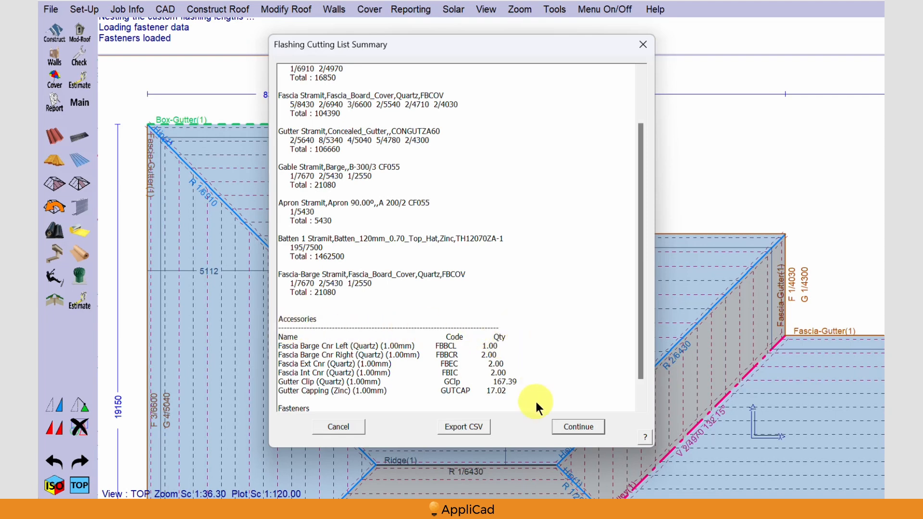
left_click(579, 426)
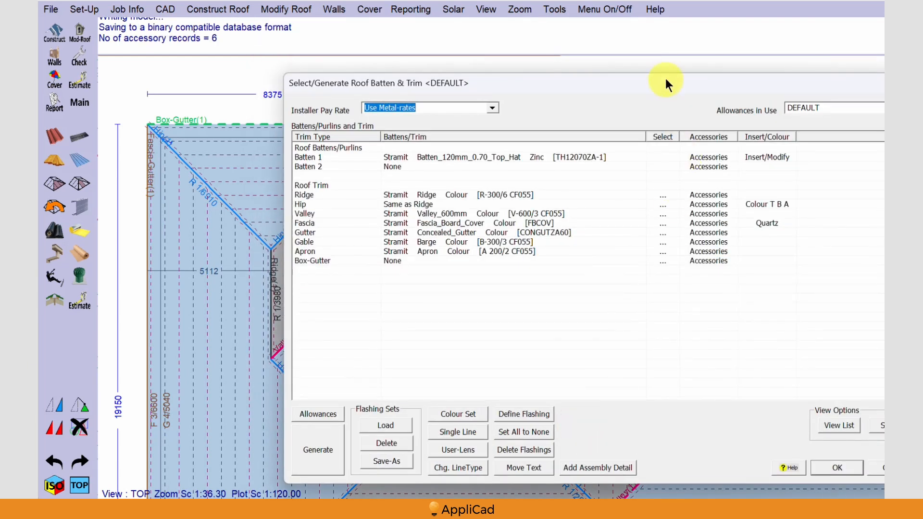
mouse_move(665, 79)
left_mouse_down()
mouse_move(535, 77)
mouse_move(509, 52)
left_mouse_up()
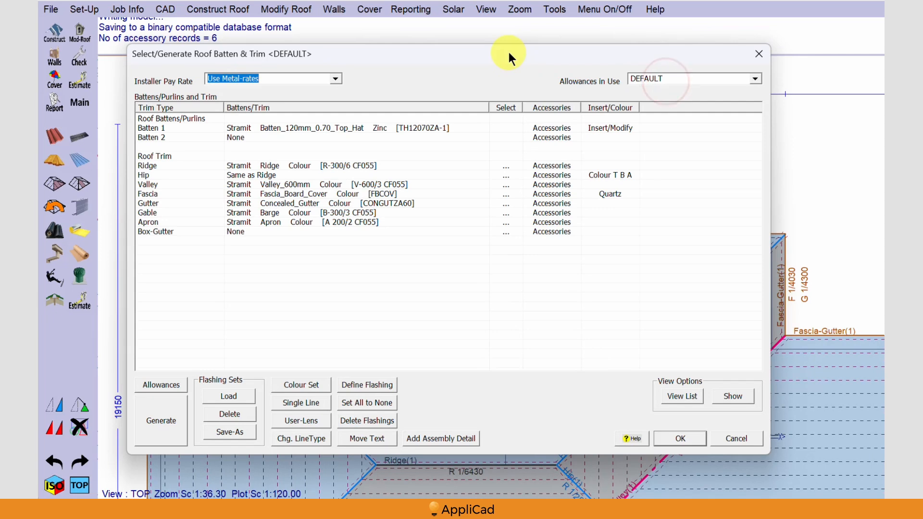